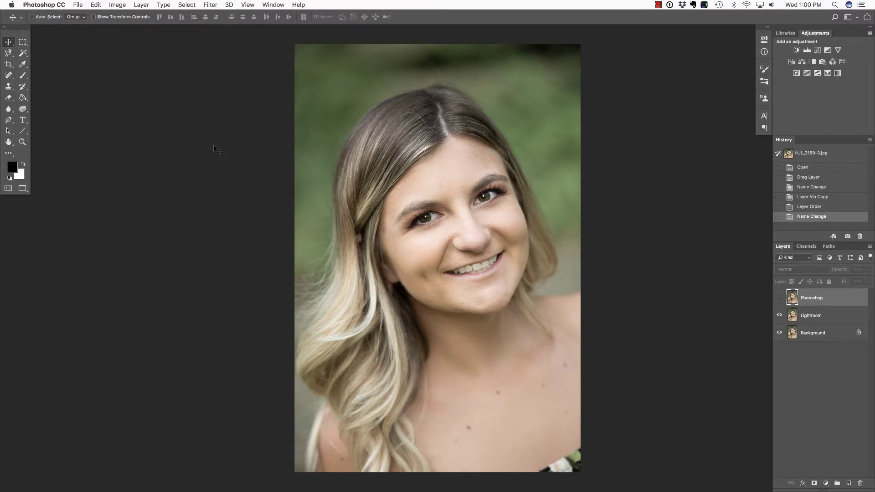
- Hide and re-show the Lightroom and Photoshop layers to compare each against the original portrait
{"action": "left_click", "coordinate": [779, 316]}
{"action": "left_click", "coordinate": [779, 315]}
{"action": "left_click", "coordinate": [779, 298]}
{"action": "left_click", "coordinate": [779, 298]}
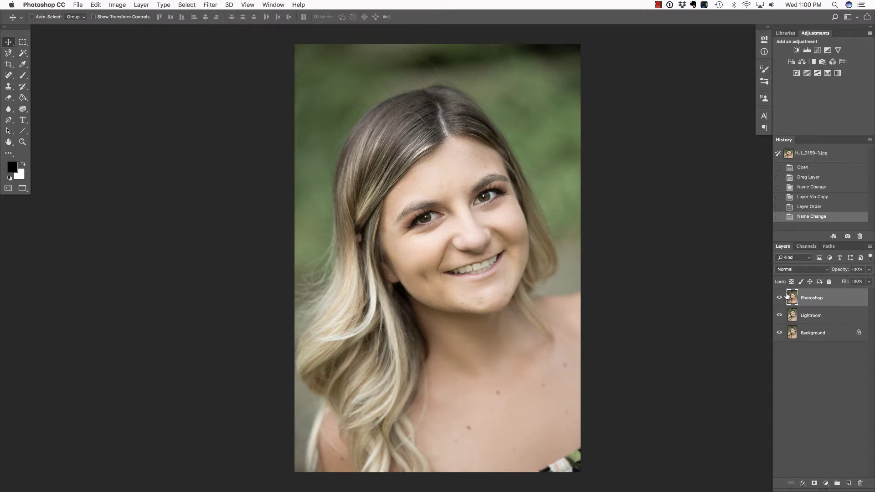
- Select the Spot Healing Brush with J, then cycle to the Healing Brush Tool
{"action": "key", "text": "j"}
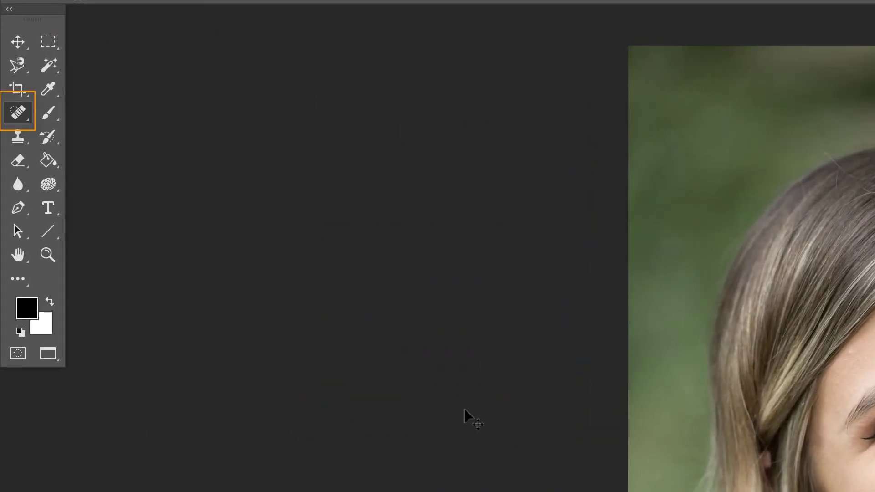
{"action": "key", "text": "shift+j"}
{"action": "key", "text": "shift+j"}
{"action": "key", "text": "shift+j"}
{"action": "key", "text": "shift+j"}
{"action": "key", "text": "shift+j"}
{"action": "key", "text": "shift+j"}
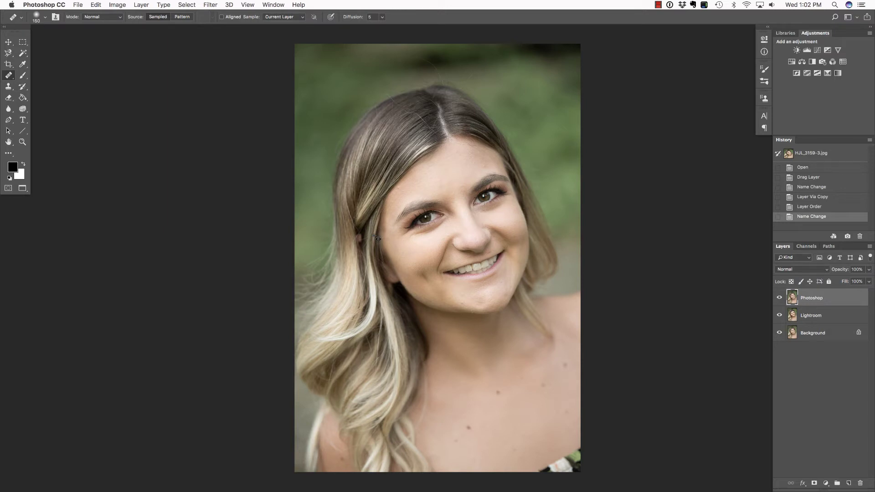
- Zoom in on the face and heal the spot just below her eye from sampled cheek skin
{"action": "key", "text": "super+plus"}
{"action": "key", "text": "super+plus"}
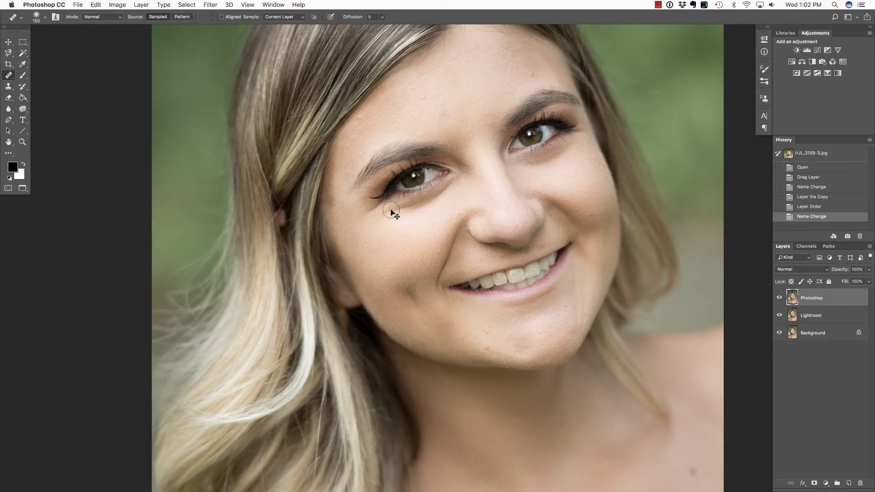
{"action": "left_click", "coordinate": [397, 227], "text": "alt"}
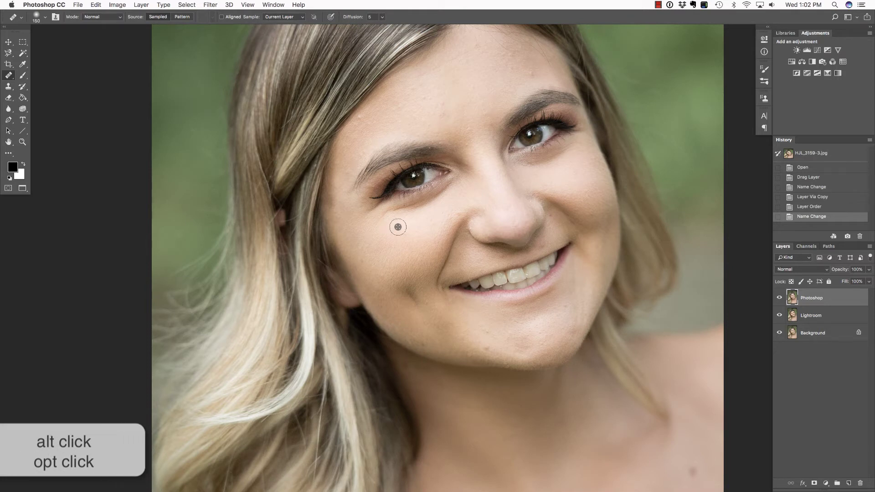
{"action": "left_click_drag", "start_coordinate": [384, 216], "coordinate": [461, 182]}
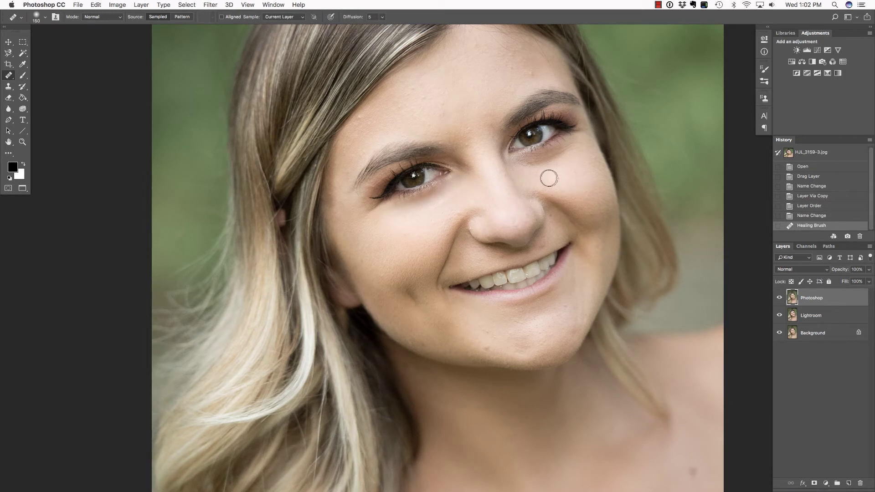
- With a 100 px brush, heal three more blemishes under her left eye, then zoom out
{"action": "key", "text": "bracketleft"}
{"action": "key", "text": "bracketleft"}
{"action": "key", "text": "alt"}
{"action": "left_click", "coordinate": [521, 163]}
{"action": "left_click", "coordinate": [549, 158]}
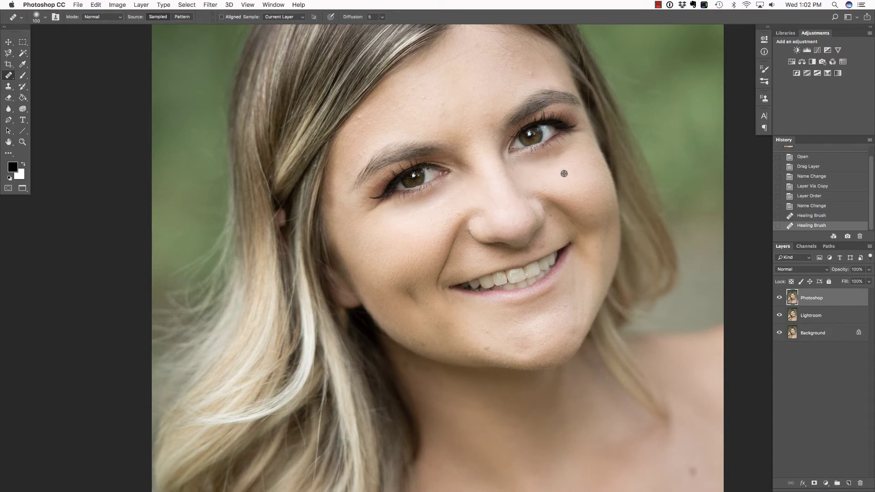
{"action": "left_click", "coordinate": [565, 173], "text": "alt"}
{"action": "left_click_drag", "start_coordinate": [566, 147], "coordinate": [566, 141]}
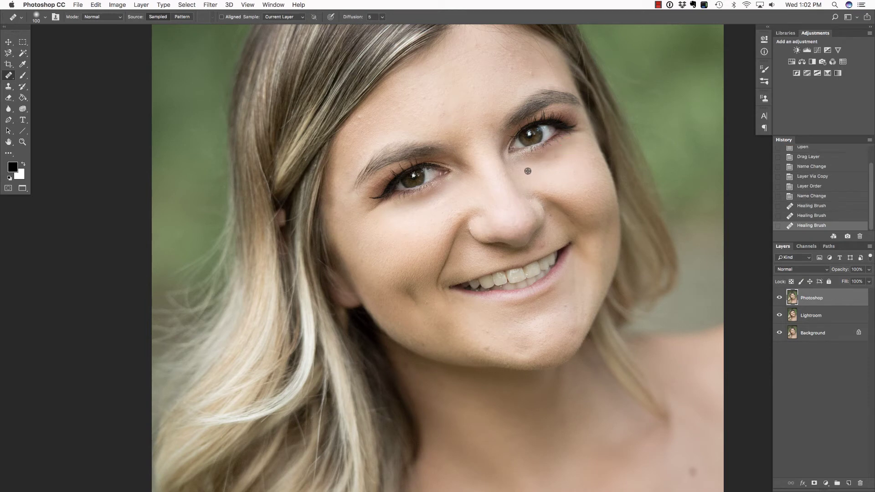
{"action": "mouse_move", "coordinate": [527, 169]}
{"action": "left_mouse_down"}
{"action": "mouse_move", "coordinate": [555, 176]}
{"action": "mouse_move", "coordinate": [539, 158]}
{"action": "left_mouse_up"}
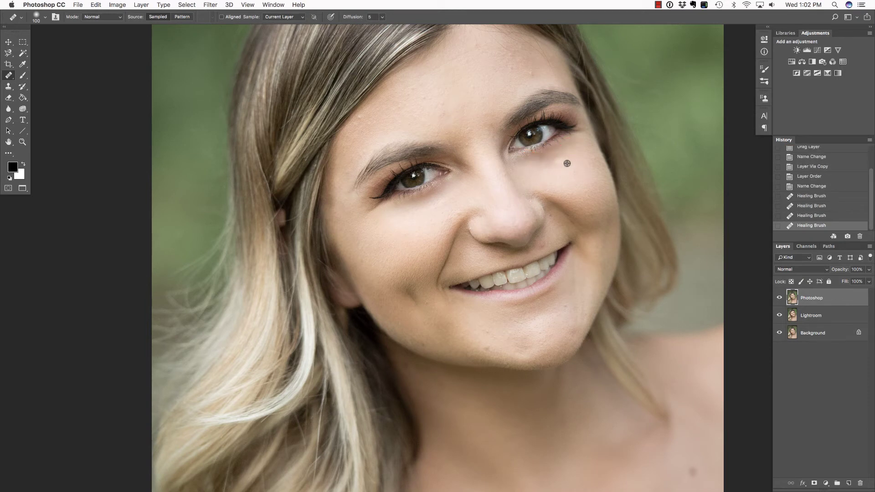
{"action": "key", "text": "super+minus"}
{"action": "key", "text": "super+minus"}
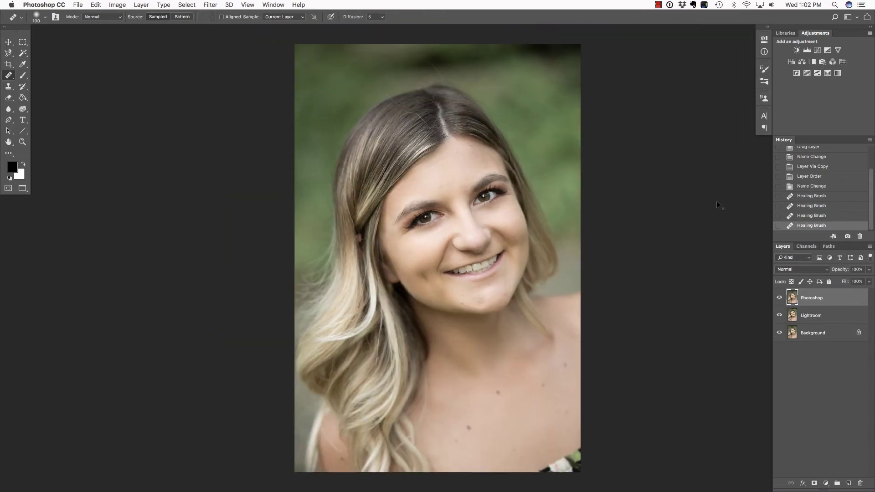
- Scrub the Photoshop layer's opacity down to 68% and turn off the Lightroom layer
{"action": "left_click", "coordinate": [840, 270]}
{"action": "left_click_drag", "start_coordinate": [841, 271], "coordinate": [840, 272]}
{"action": "left_click_drag", "start_coordinate": [780, 297], "coordinate": [779, 316]}
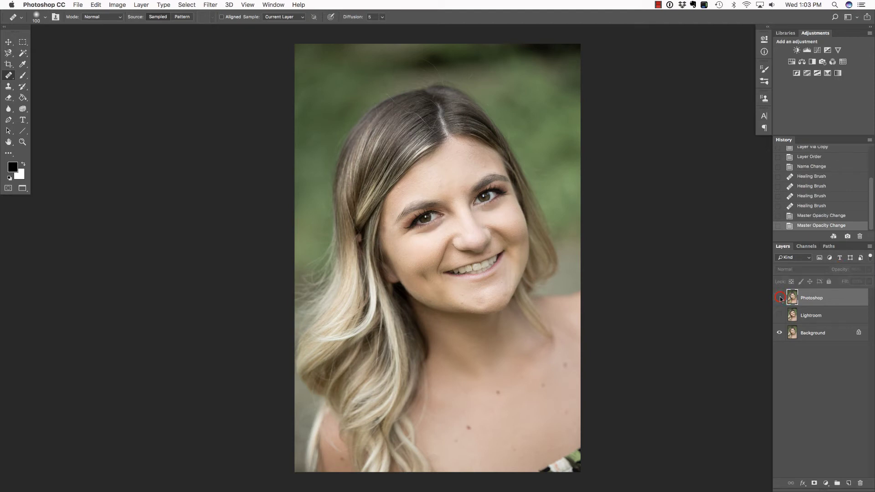
{"action": "left_click", "coordinate": [780, 298]}
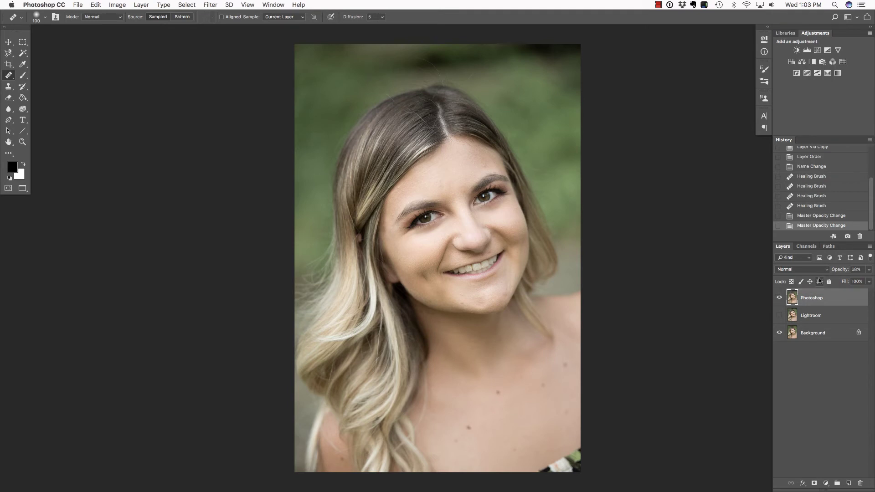
{"action": "left_click", "coordinate": [779, 297]}
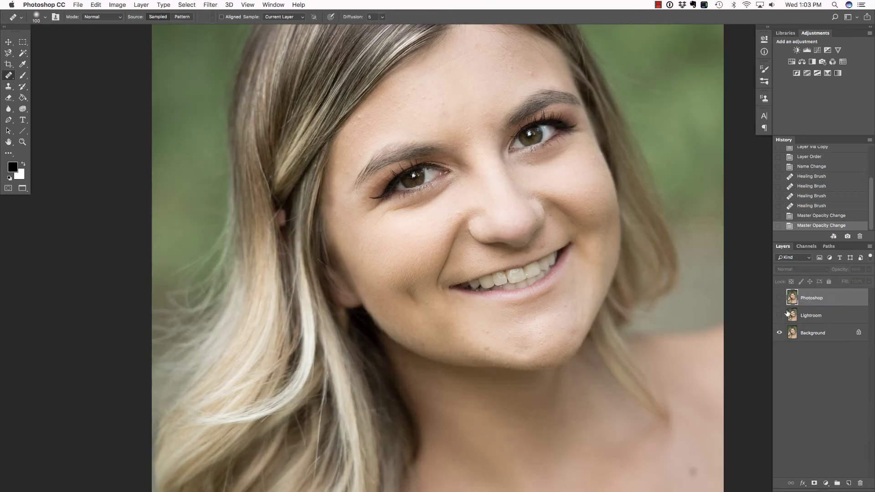
{"action": "left_click", "coordinate": [778, 315]}
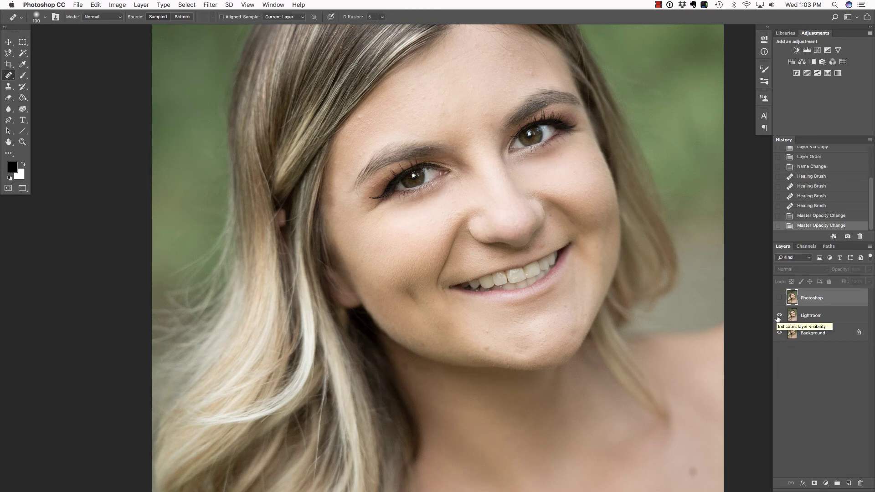
{"action": "left_click", "coordinate": [778, 315]}
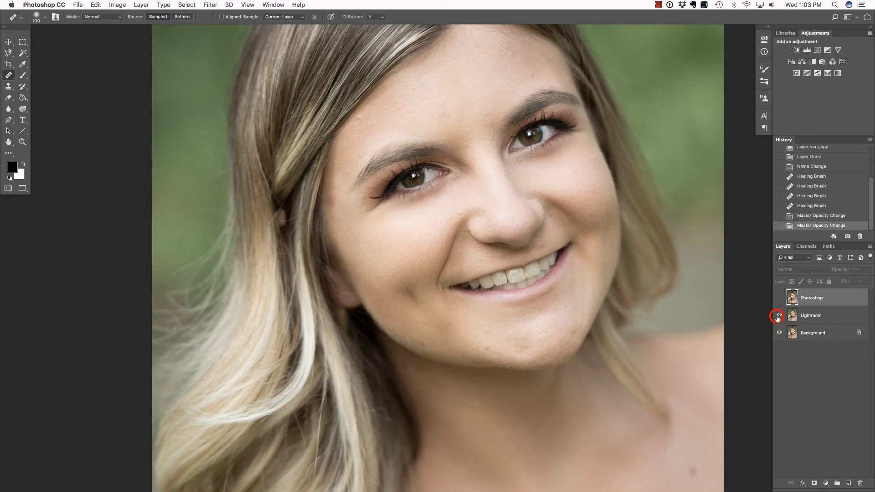
{"action": "left_click", "coordinate": [779, 297]}
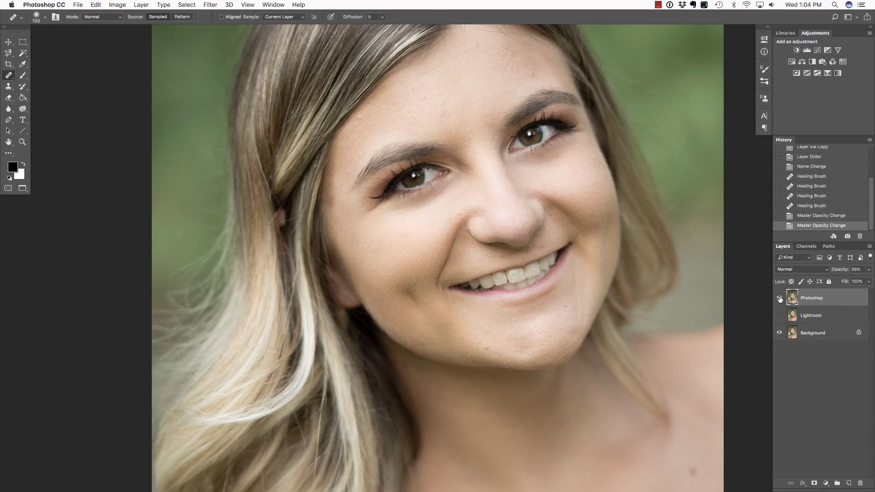
{"action": "key", "text": "super+0"}
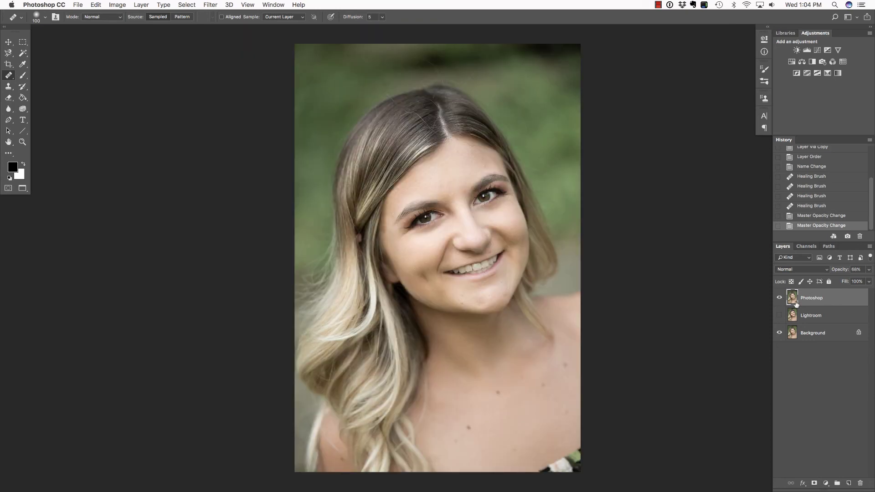
- Delete the Lightroom layer, merge Photoshop into Background, and run the Retouch - Close action
{"action": "left_click", "coordinate": [810, 315]}
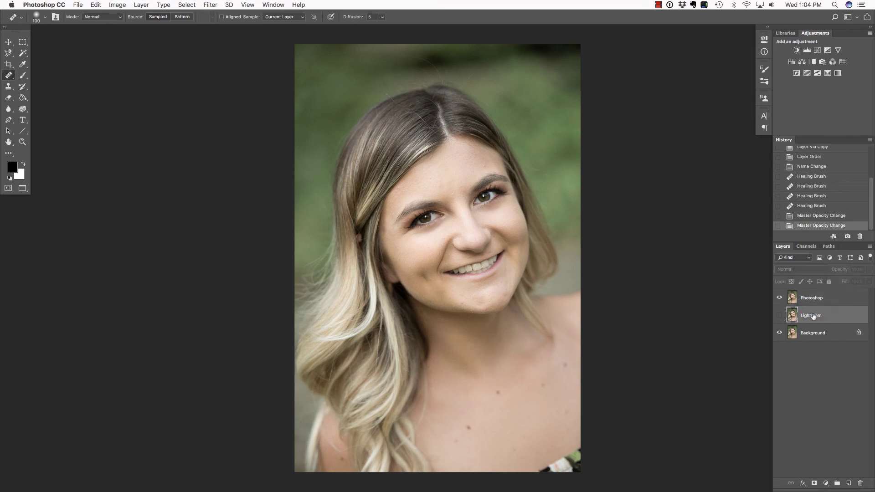
{"action": "key", "text": "Delete"}
{"action": "left_click", "coordinate": [806, 300]}
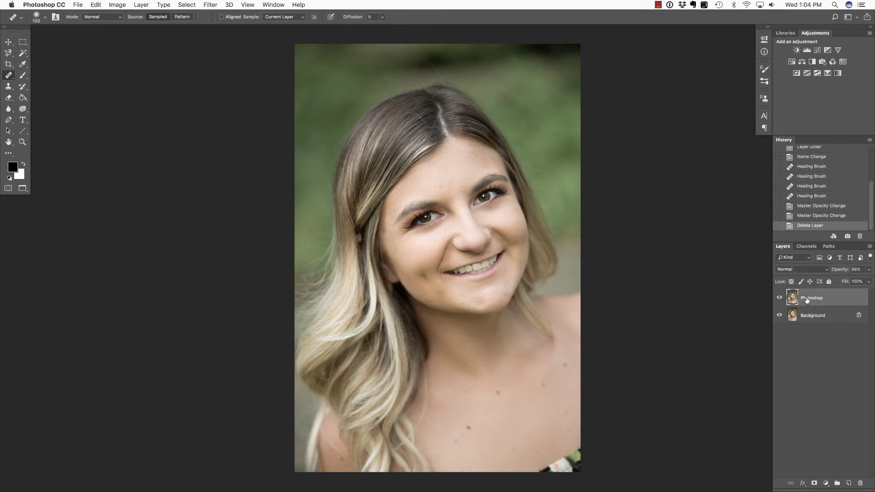
{"action": "key", "text": "super+e"}
{"action": "key", "text": "alt+F9"}
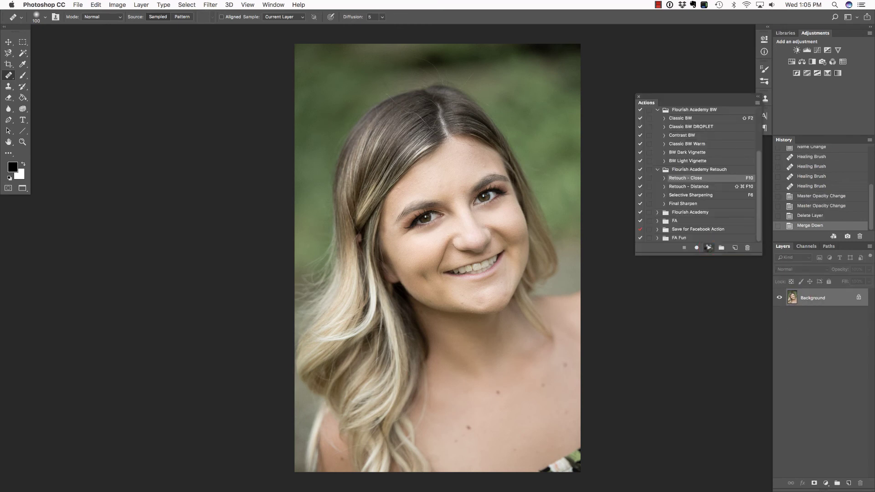
{"action": "left_click", "coordinate": [708, 248]}
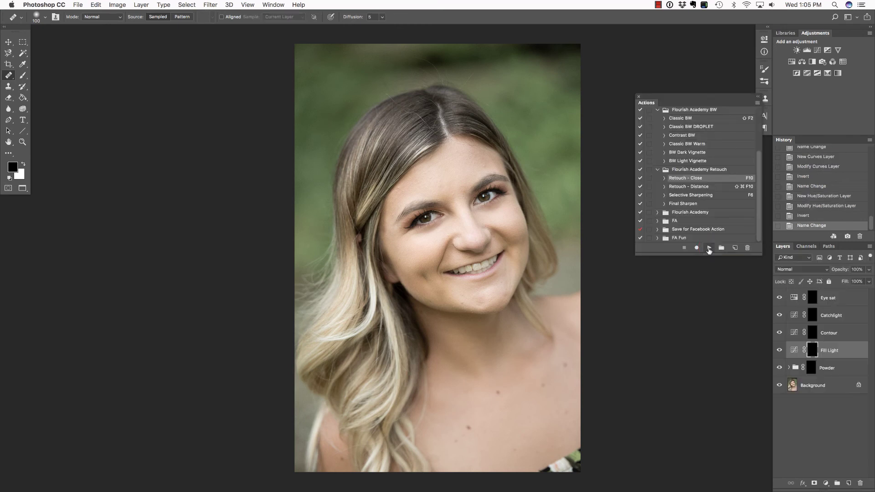
- Paint white on the Powder group's mask over her nose and facial skin
{"action": "left_click", "coordinate": [811, 367]}
{"action": "key", "text": "b"}
{"action": "key", "text": "x"}
{"action": "left_click_drag", "start_coordinate": [458, 205], "coordinate": [473, 221]}
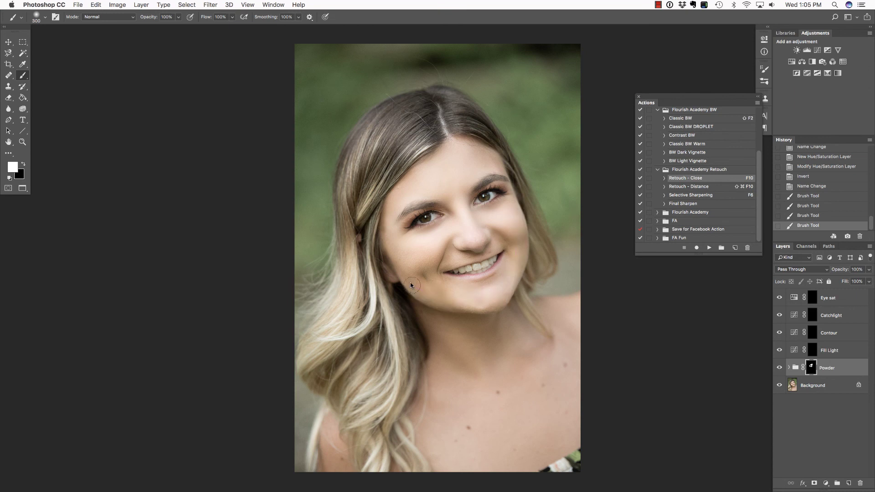
{"action": "mouse_move", "coordinate": [410, 286]}
{"action": "left_mouse_down"}
{"action": "mouse_move", "coordinate": [419, 254]}
{"action": "mouse_move", "coordinate": [435, 269]}
{"action": "mouse_move", "coordinate": [400, 241]}
{"action": "left_mouse_up"}
- Compare the Powder group on and off, then set its opacity to 69%
{"action": "key", "text": "x"}
{"action": "left_click", "coordinate": [780, 367]}
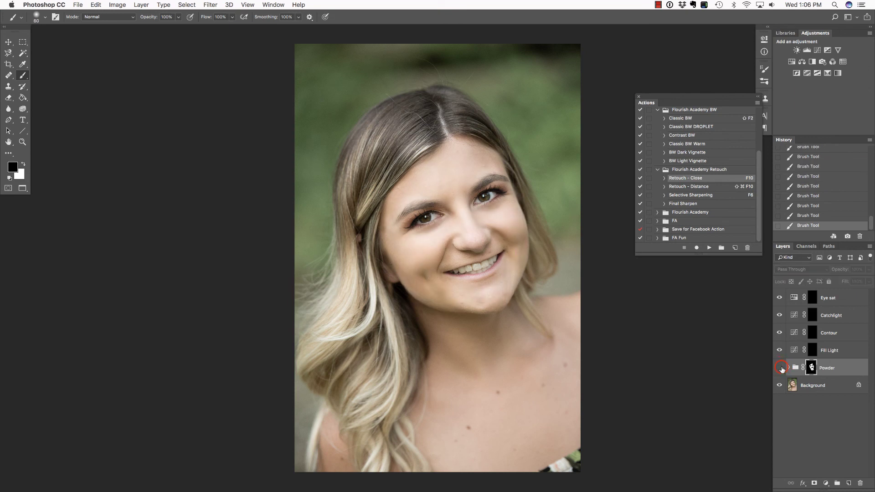
{"action": "left_click", "coordinate": [780, 367]}
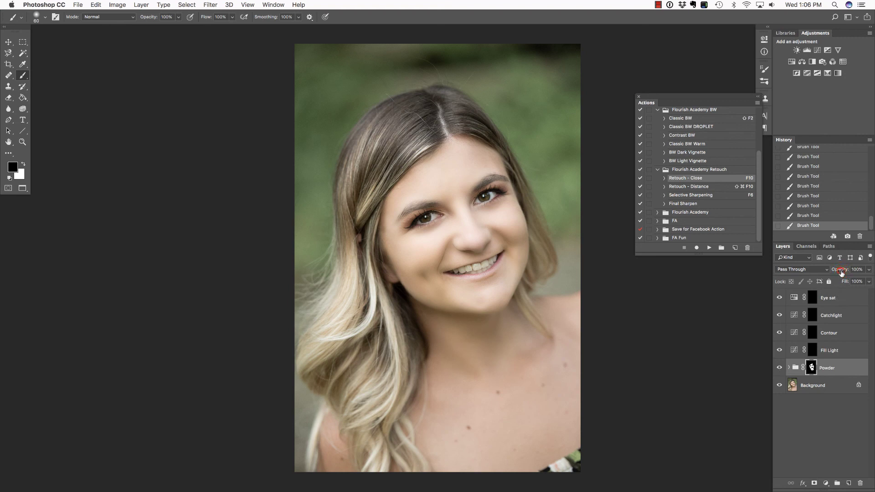
{"action": "mouse_move", "coordinate": [841, 272]}
{"action": "left_mouse_down"}
{"action": "mouse_move", "coordinate": [832, 273]}
{"action": "mouse_move", "coordinate": [841, 272]}
{"action": "left_mouse_up"}
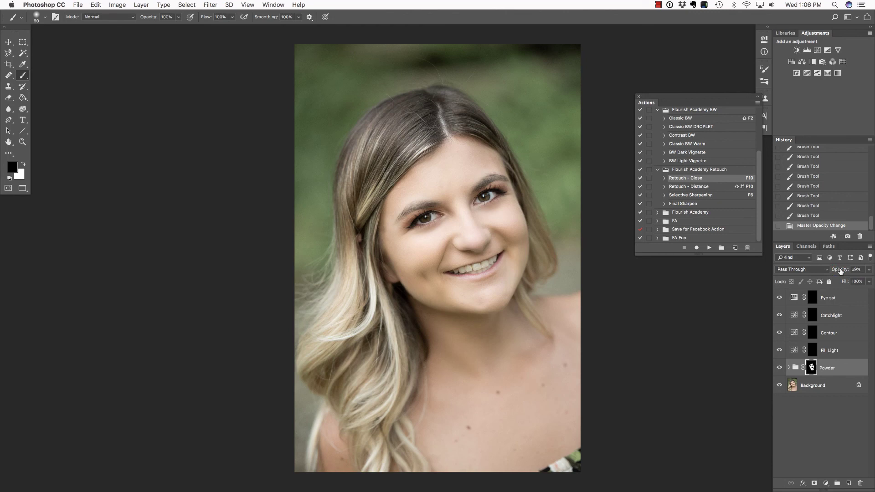